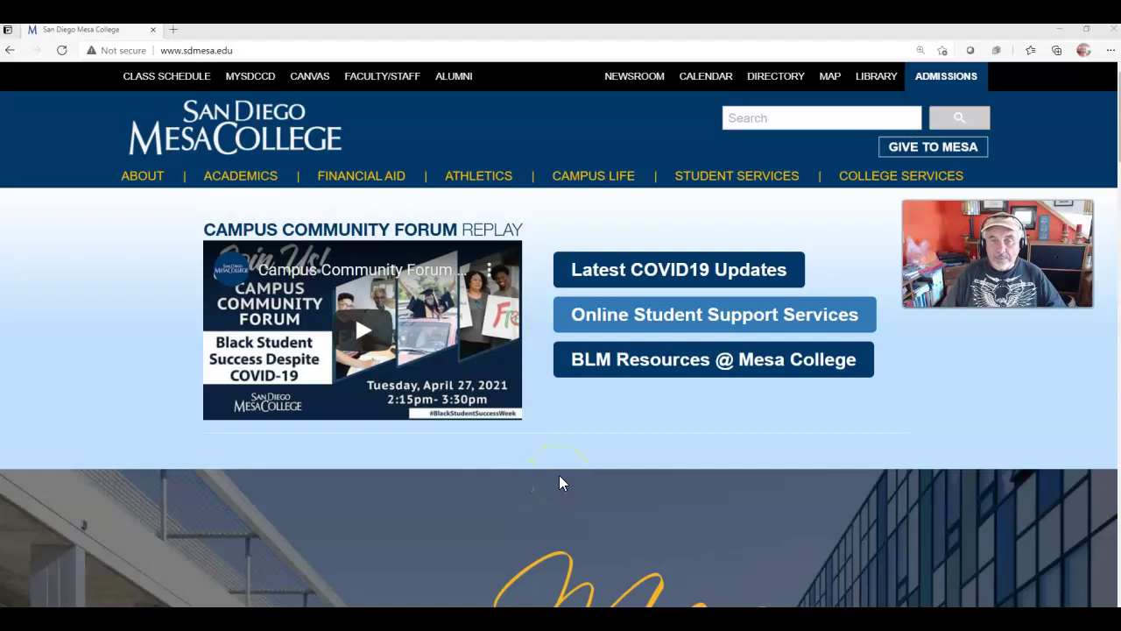
Open the bookstore site from the college's student services and choose the MESA SUMMER 2021 term for the book list
mouse_move(713, 181)
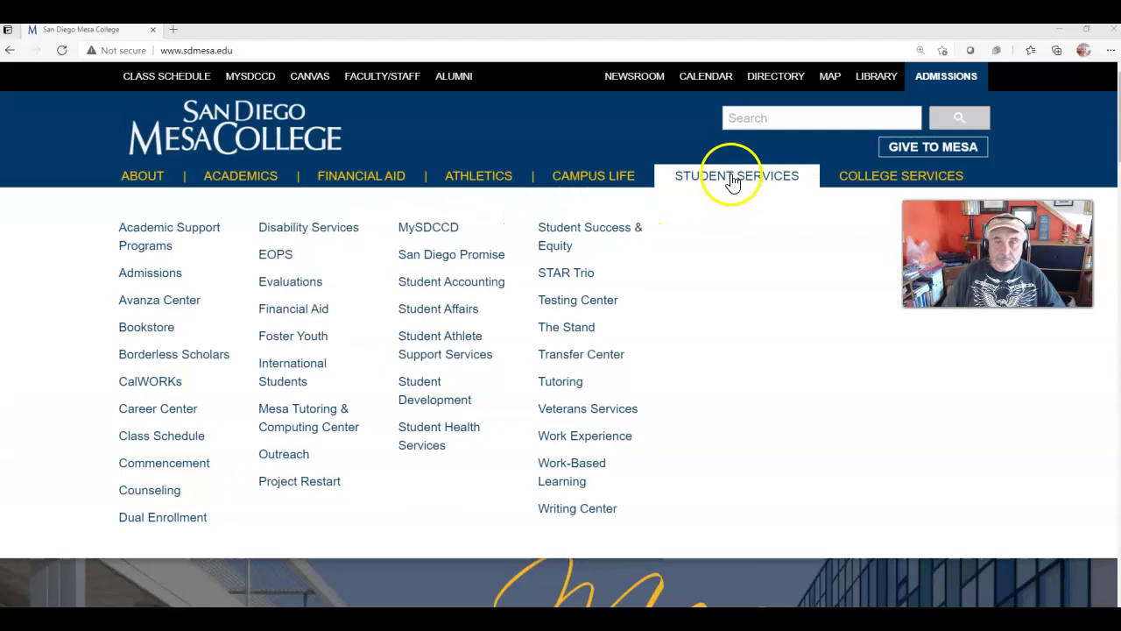
click(164, 331)
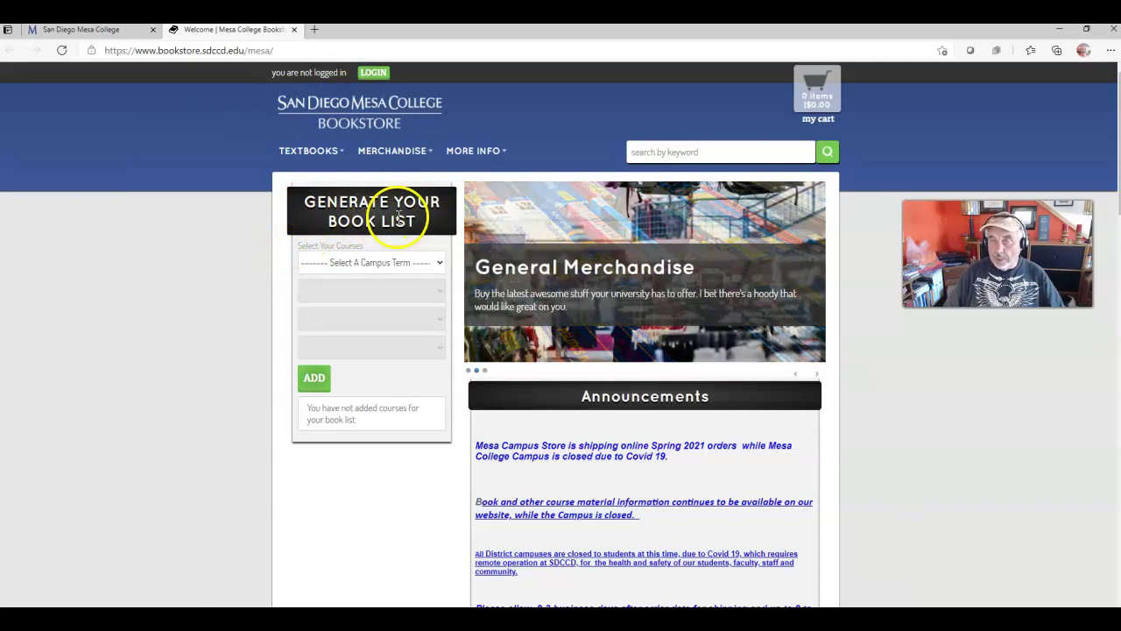
click(329, 261)
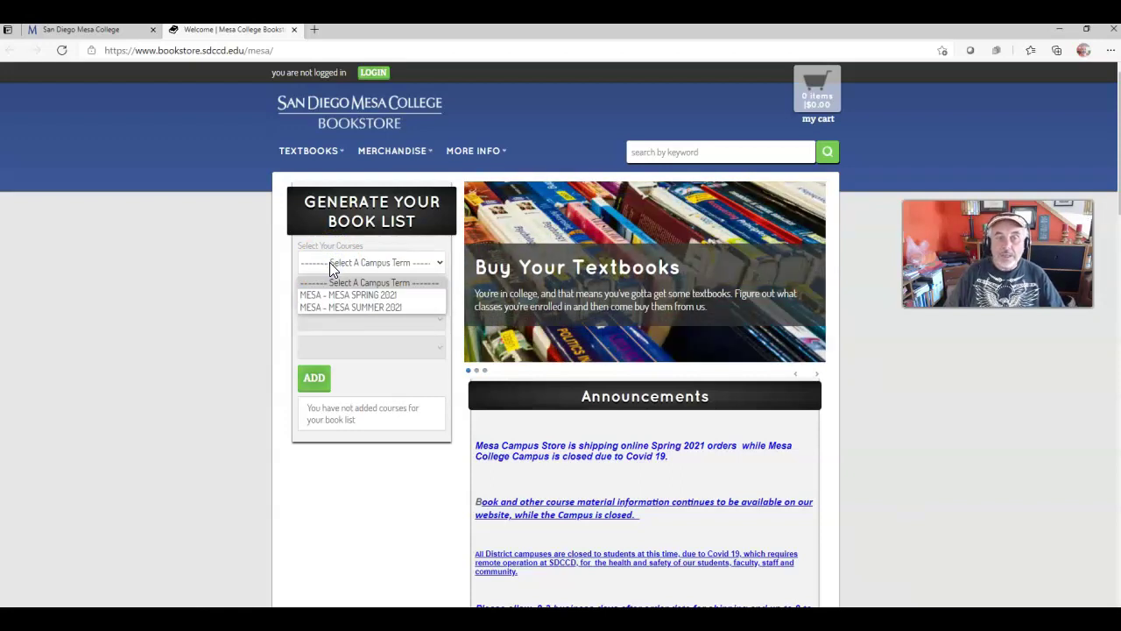
click(332, 308)
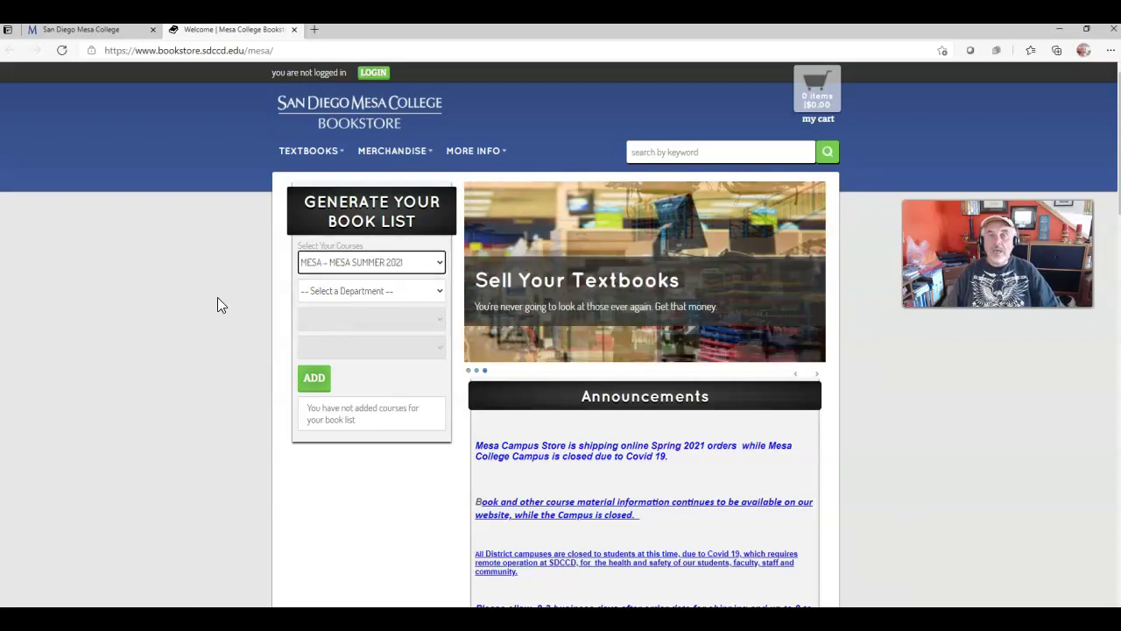
Add the BUSE-BUSINESS course 119, section 60381-WEB, to the course list
click(320, 293)
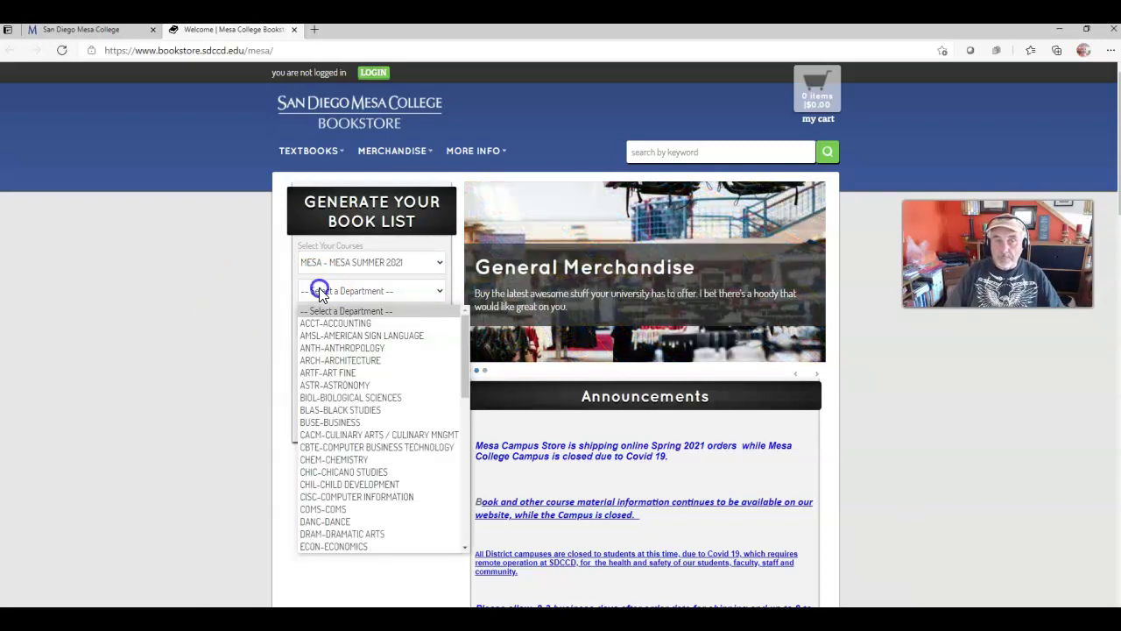
click(332, 424)
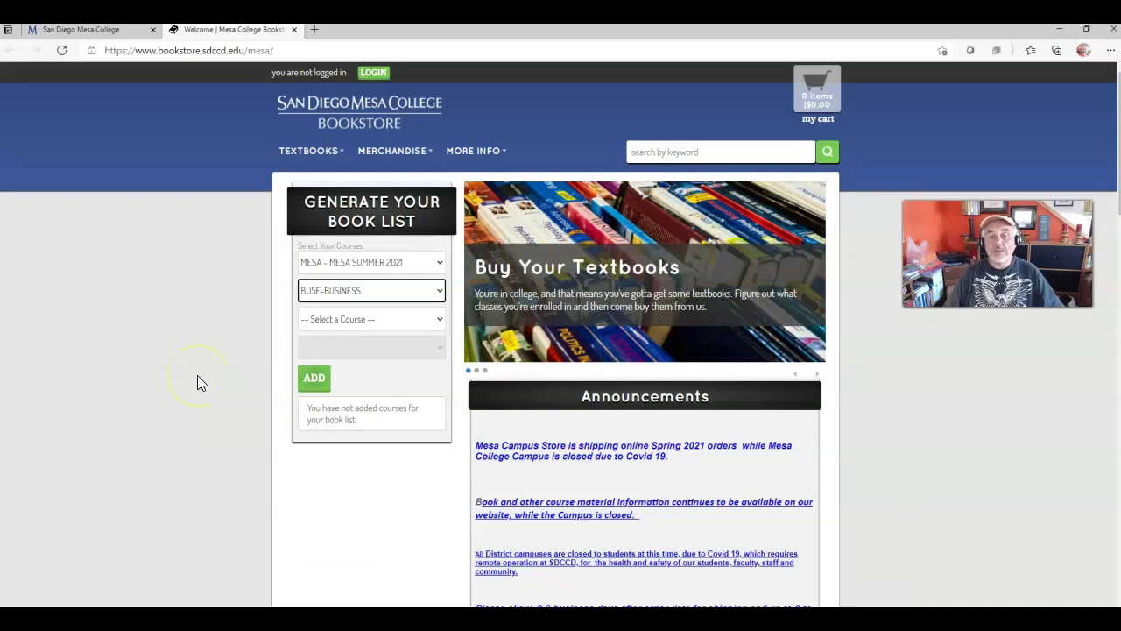
click(341, 322)
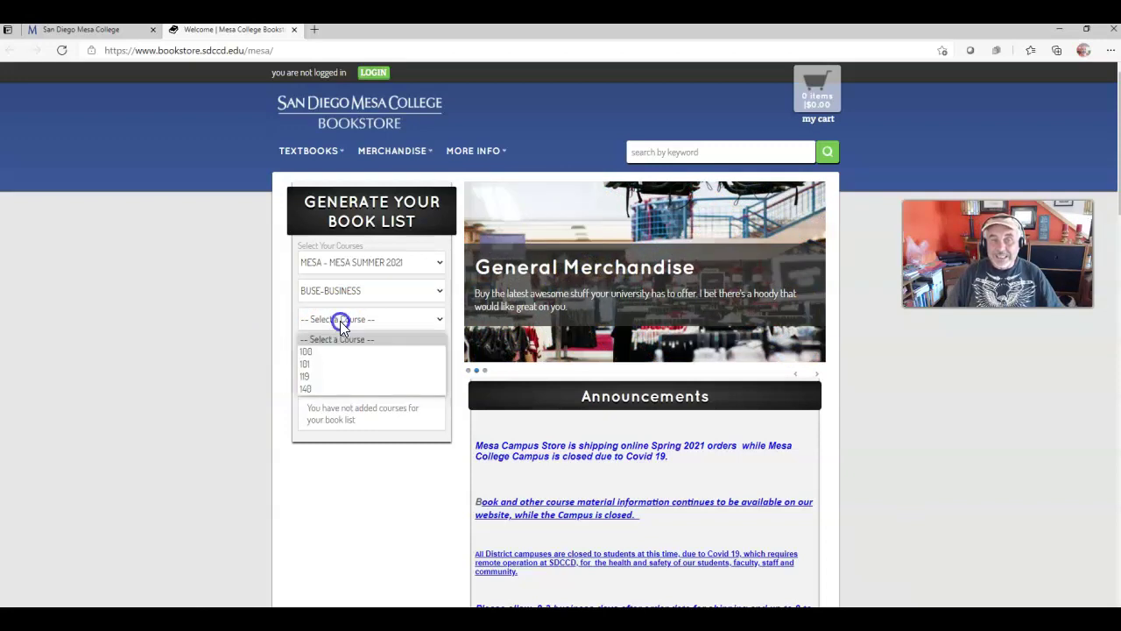
click(309, 377)
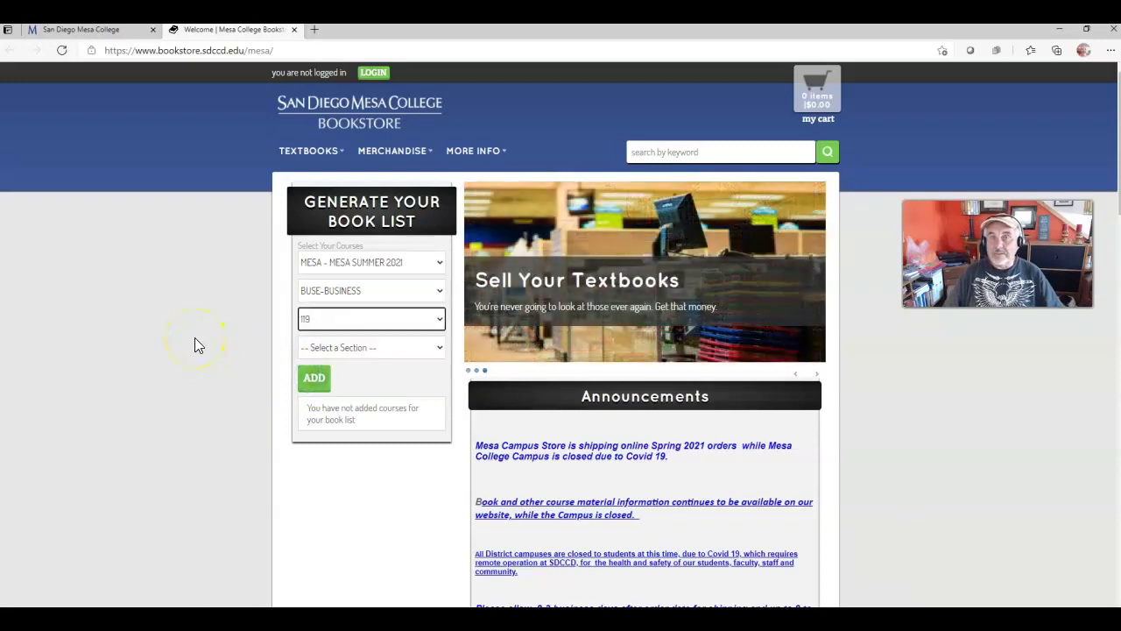
click(338, 349)
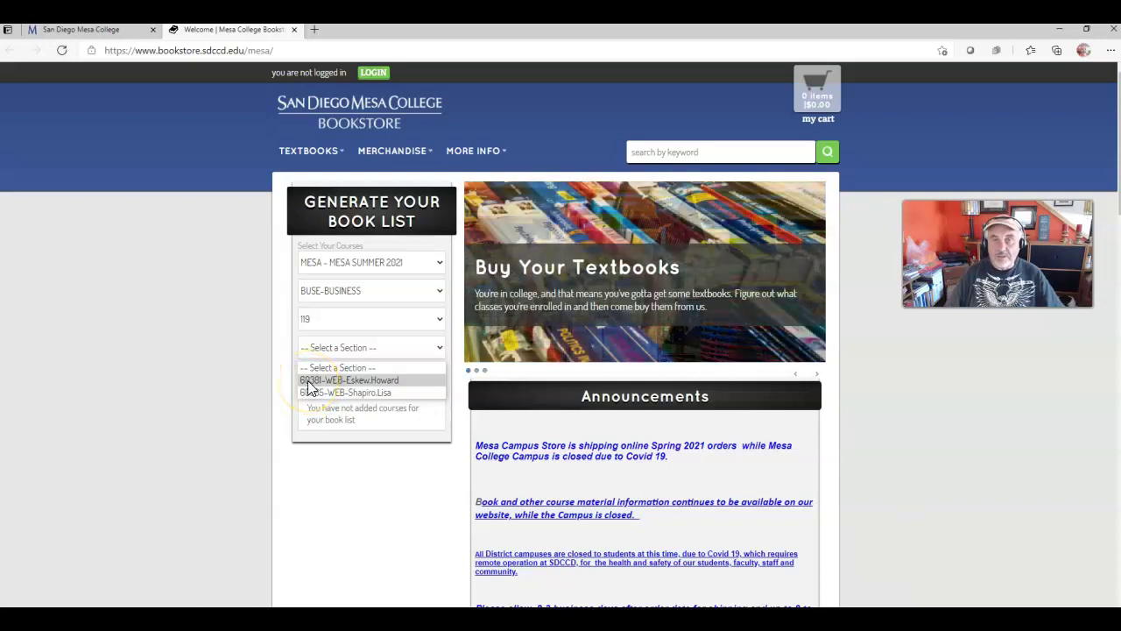
click(381, 380)
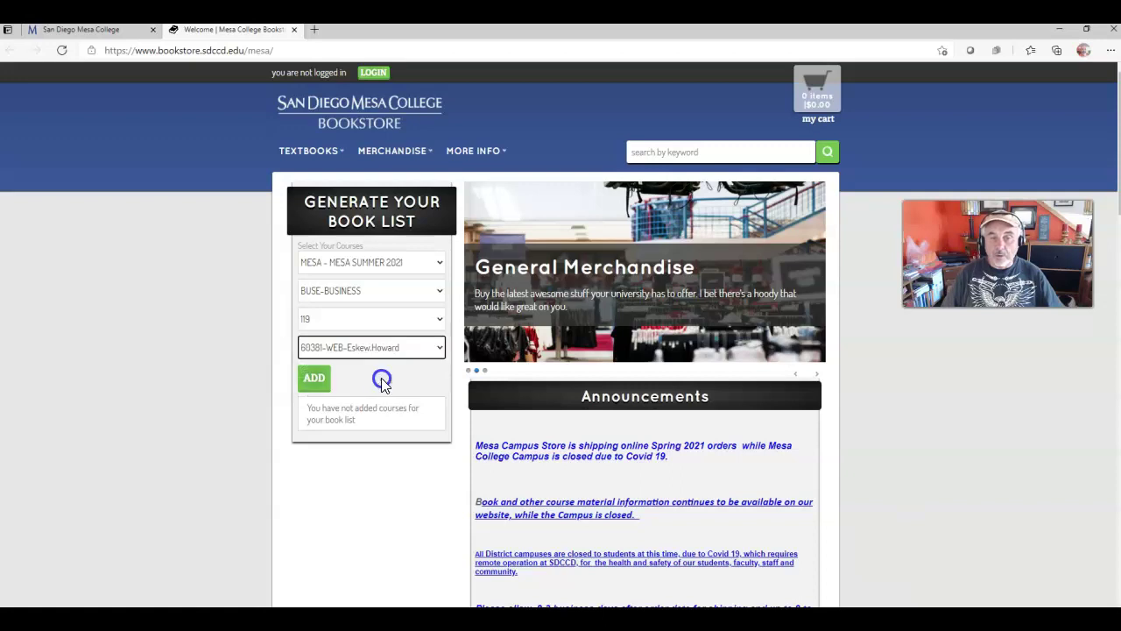
click(374, 401)
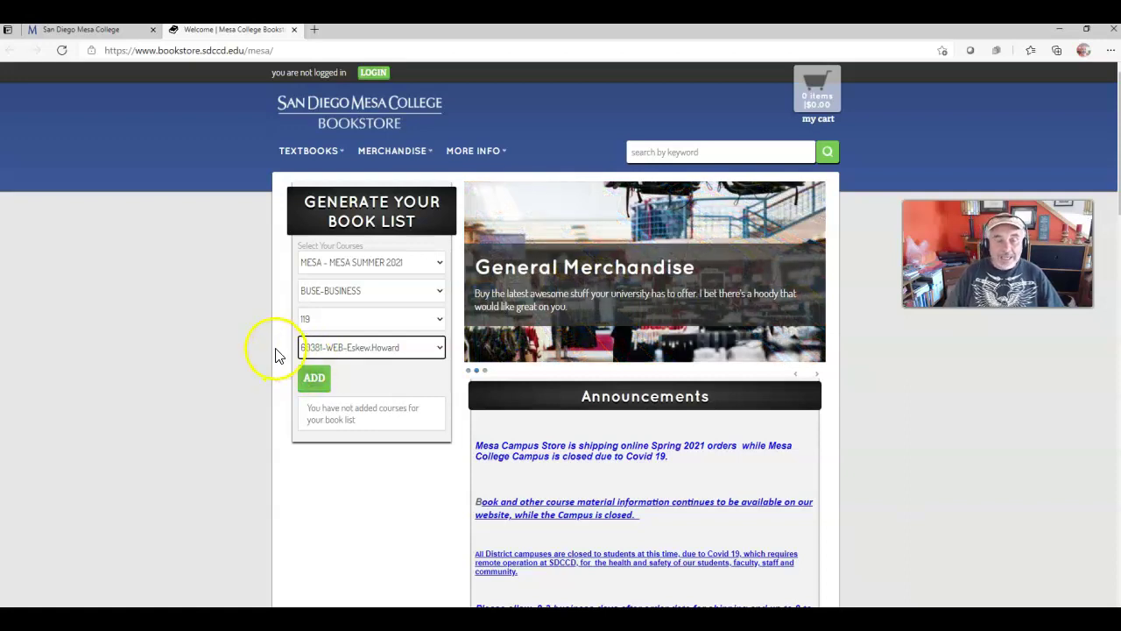
click(316, 379)
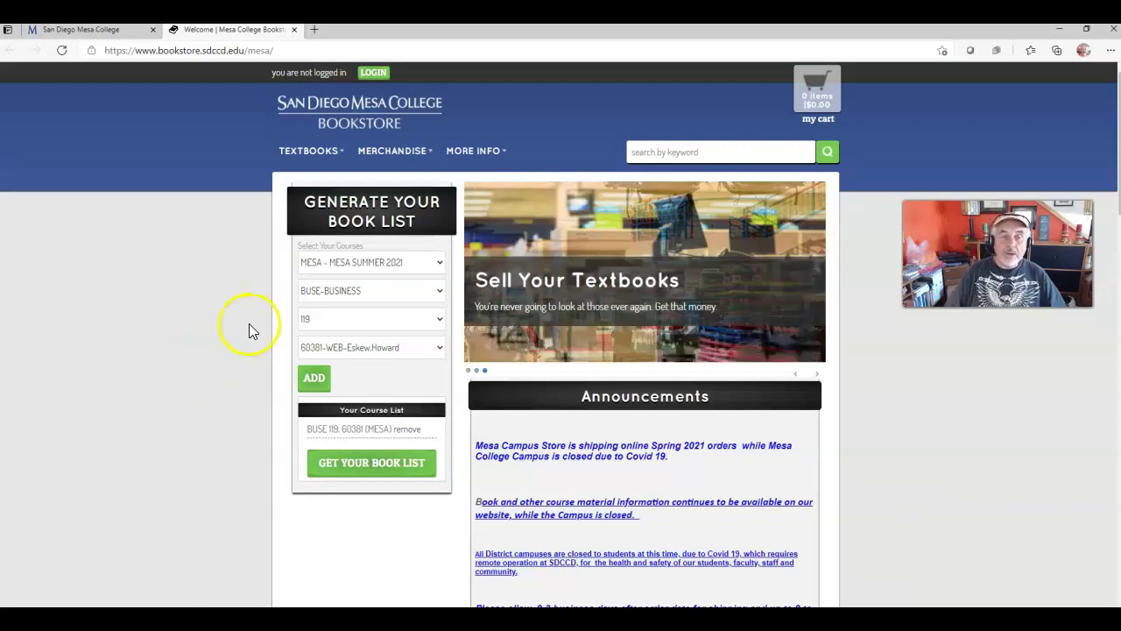
Choose the CBTE-COMPUTER BUSINESS TECHNOLOGY department, course 180 and section 60558-WEB in the book list form
click(439, 297)
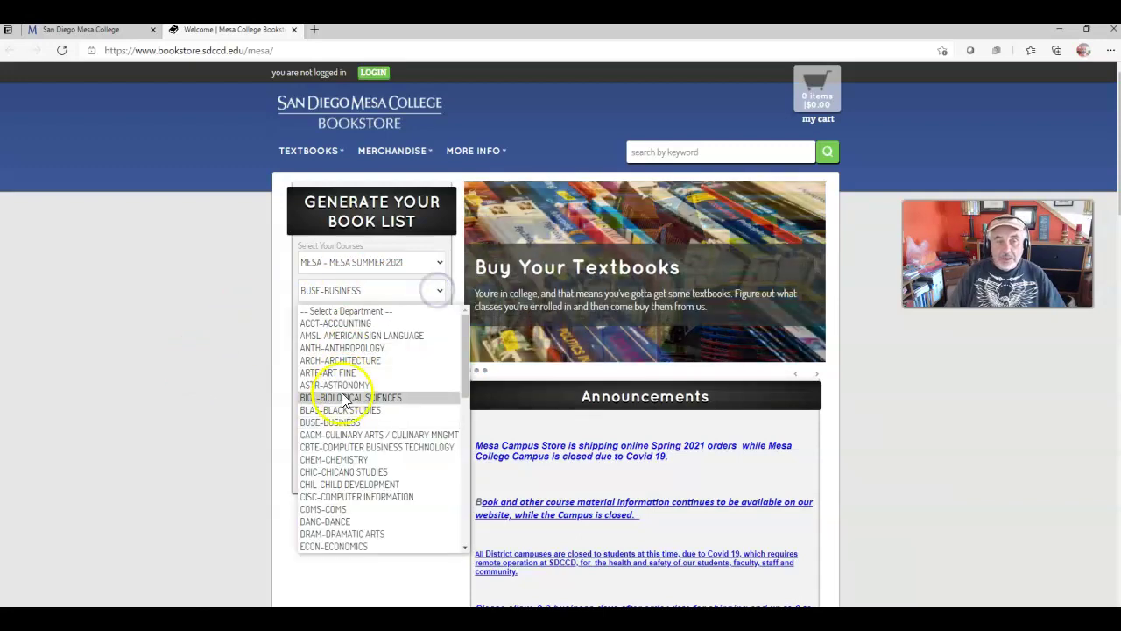
scroll(352, 398, down, 3)
scroll(351, 402, down, 1)
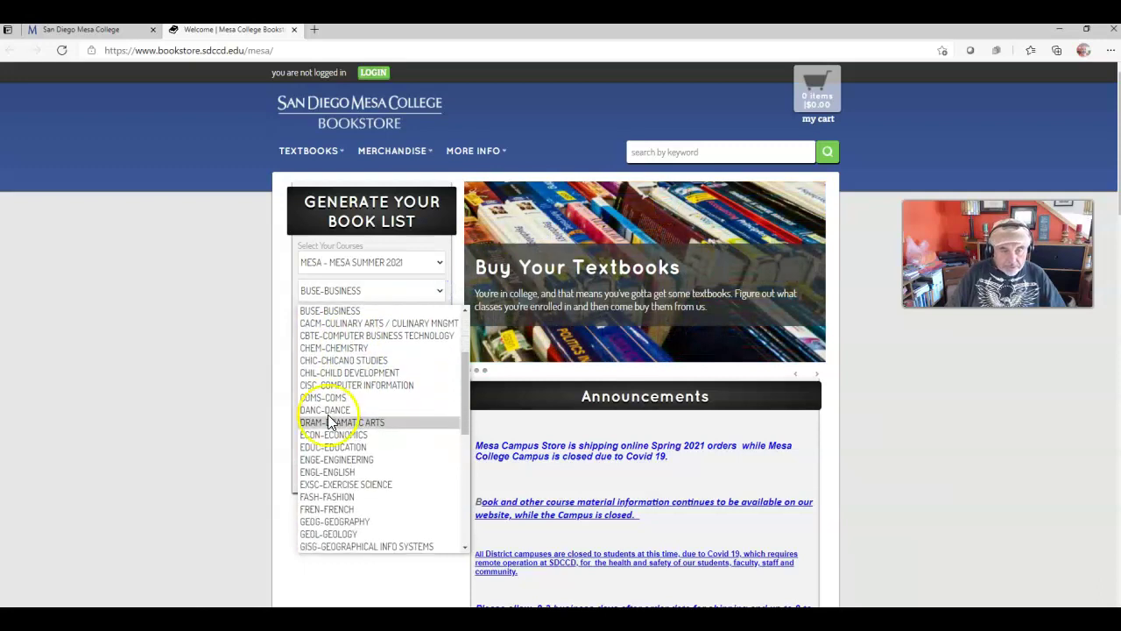
click(329, 334)
click(339, 316)
click(314, 352)
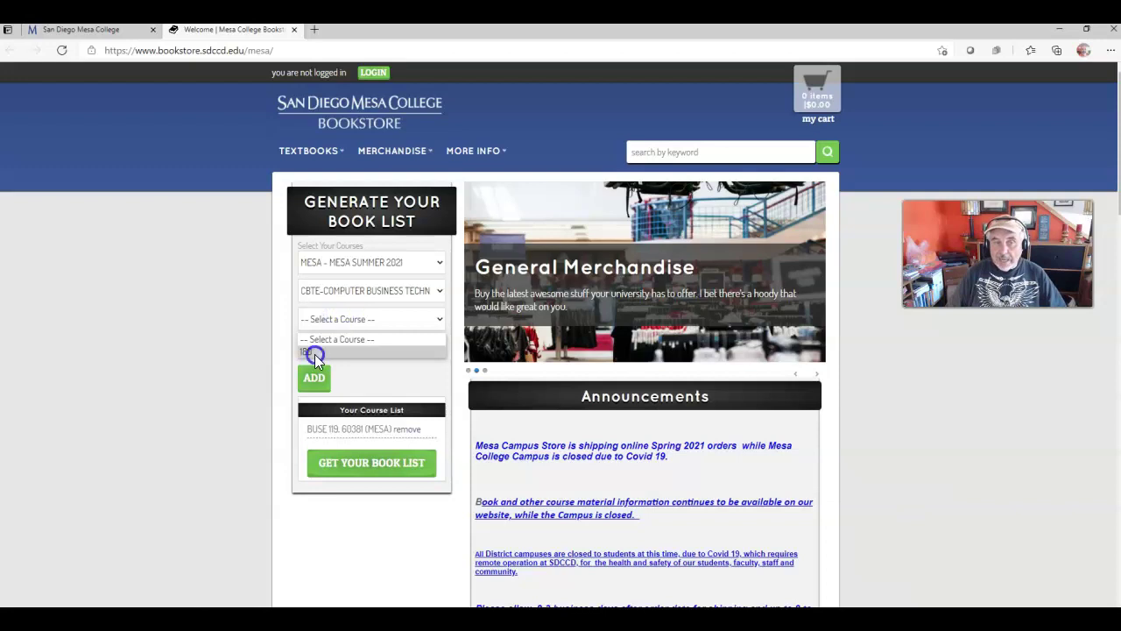
click(326, 351)
click(345, 380)
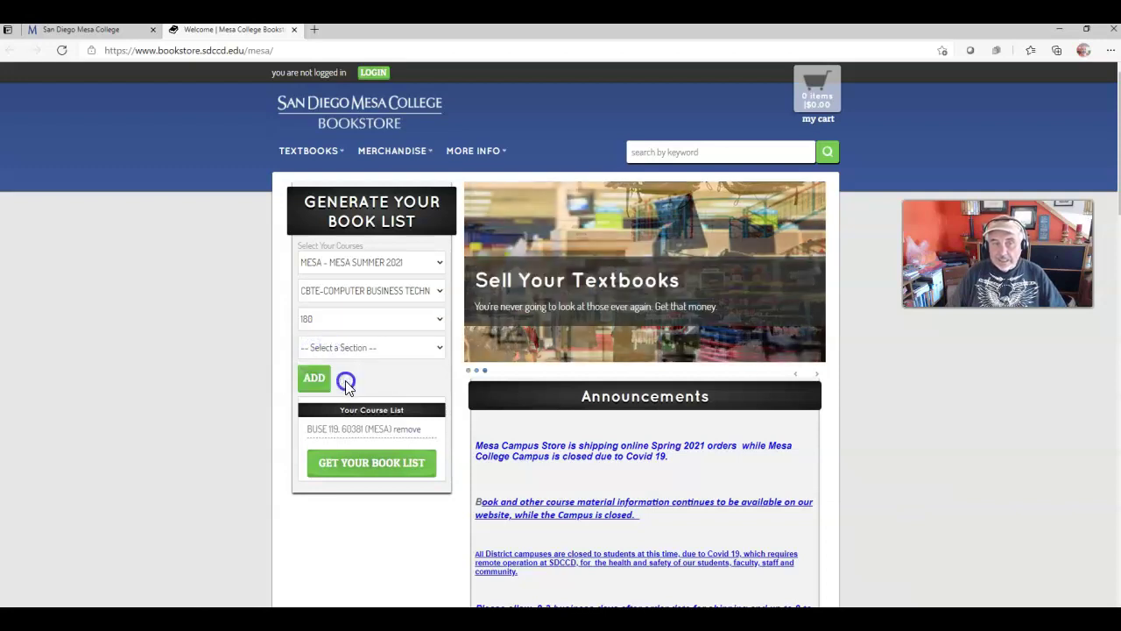
click(302, 382)
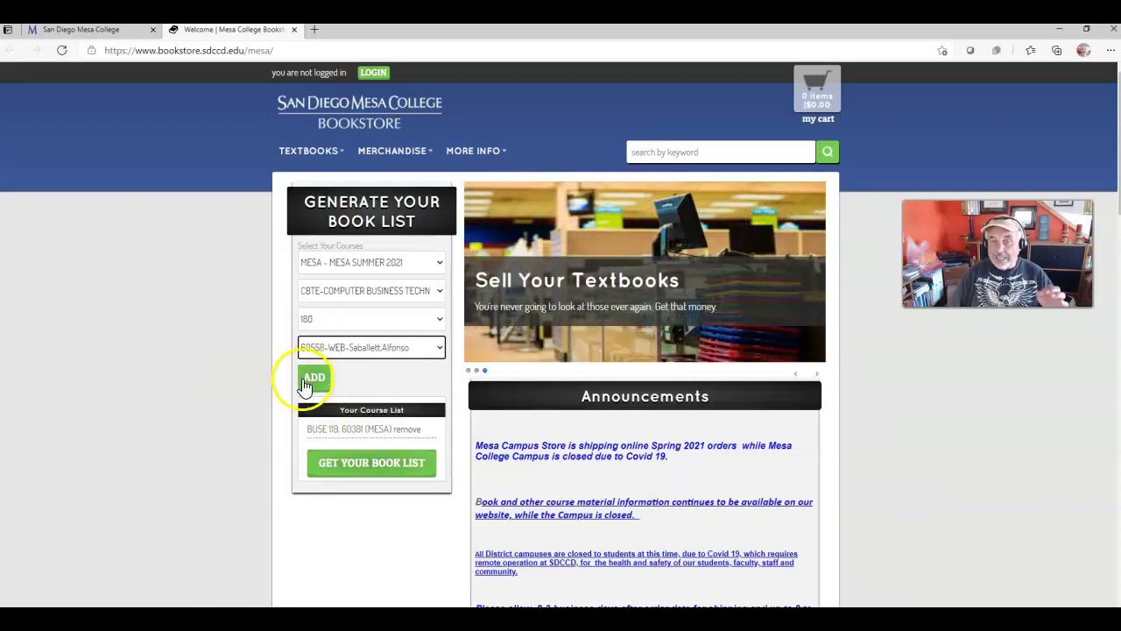
click(313, 442)
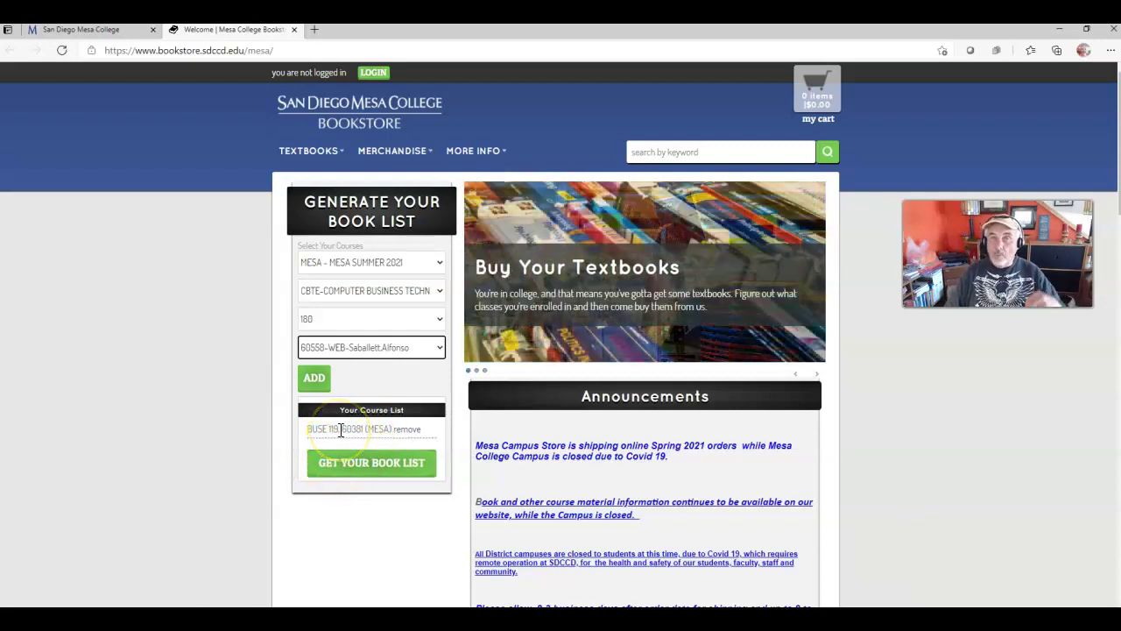
Request the book list for the added course and agree to all policies in the textbook agreement
click(371, 467)
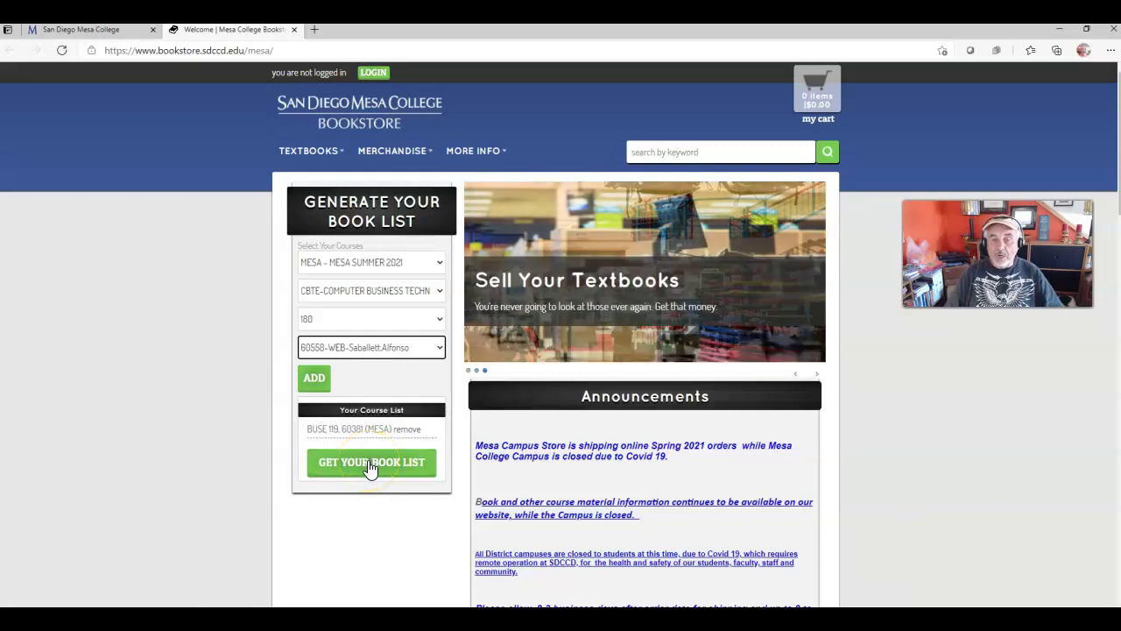
click(372, 467)
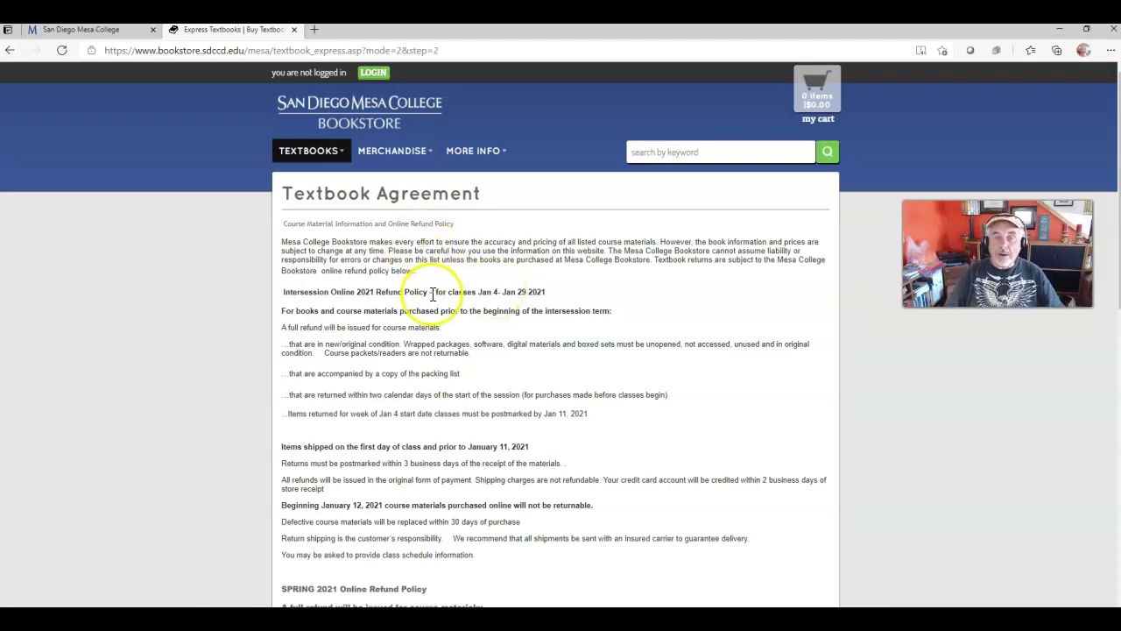
scroll(429, 307, down, 3)
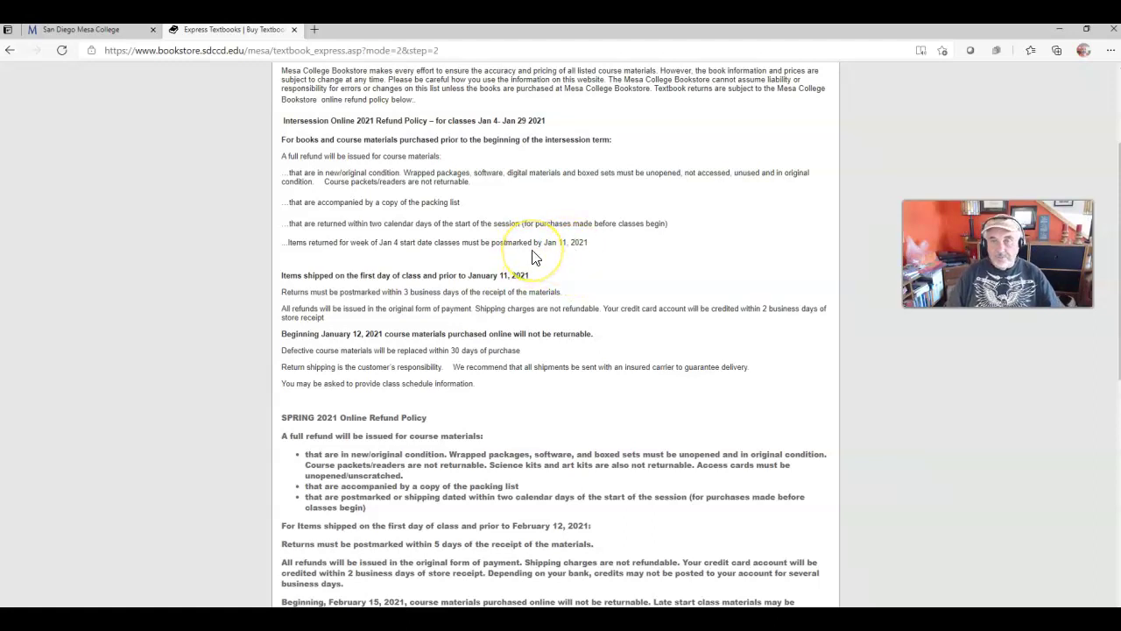
scroll(521, 267, down, 2)
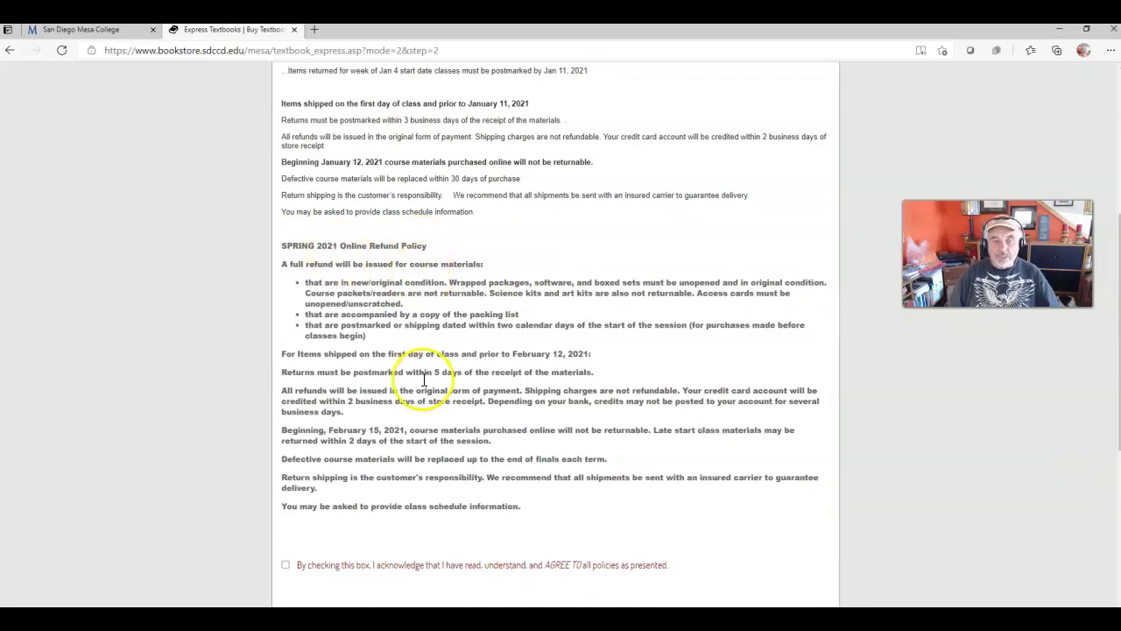
click(286, 567)
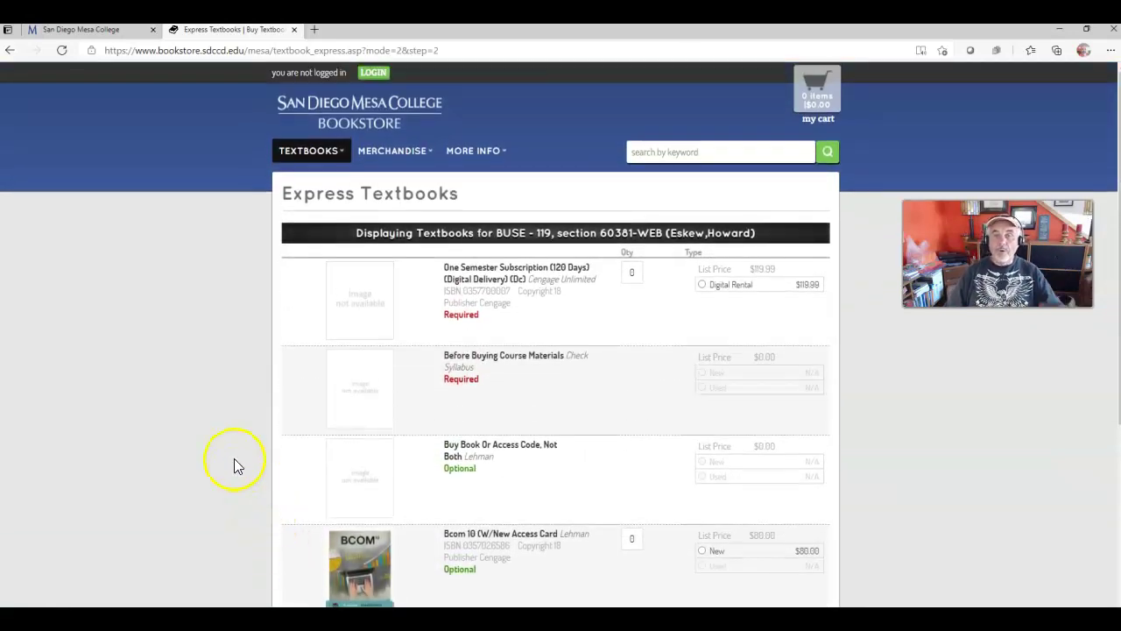
Set the required One Semester Subscription digital rental to quantity 1 and purchase it into the cart
scroll(220, 429, down, 1)
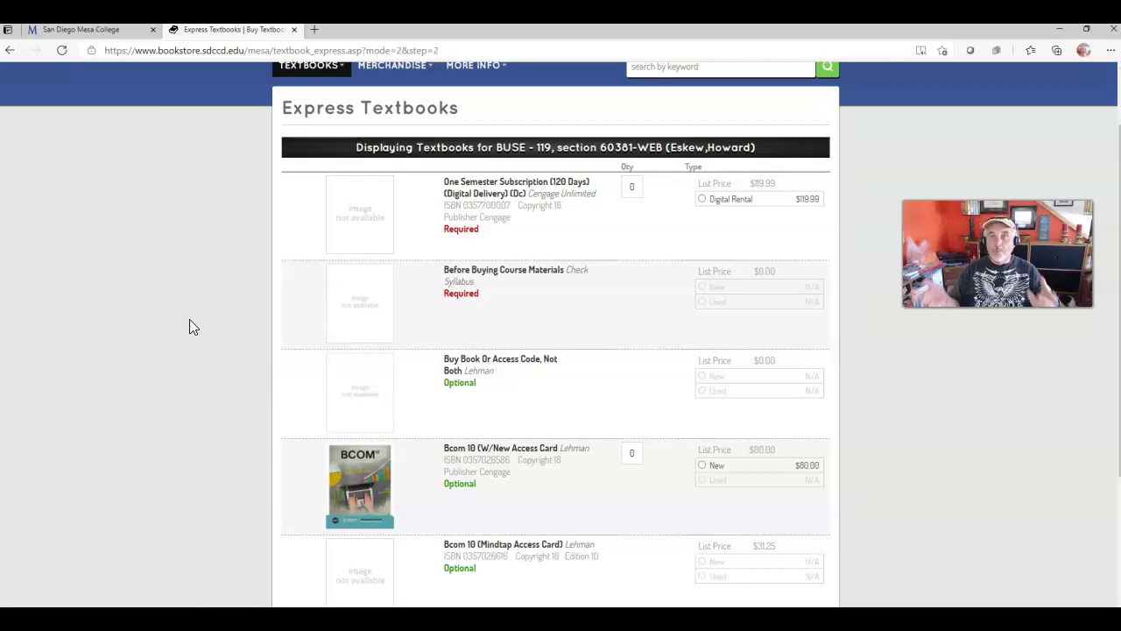
click(166, 278)
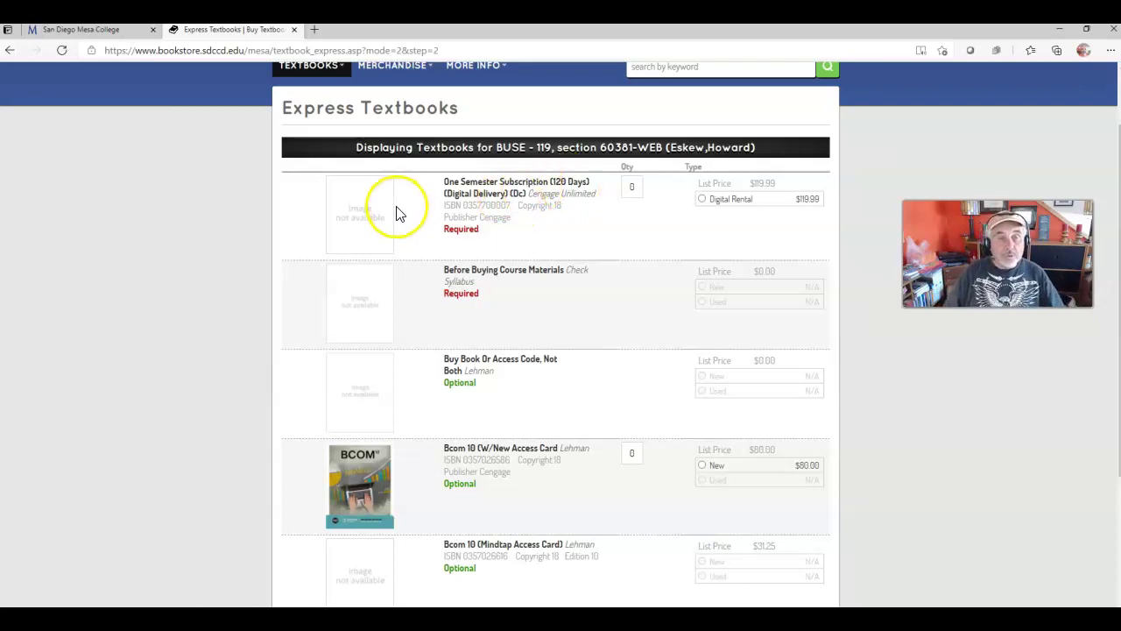
click(632, 183)
text(11)
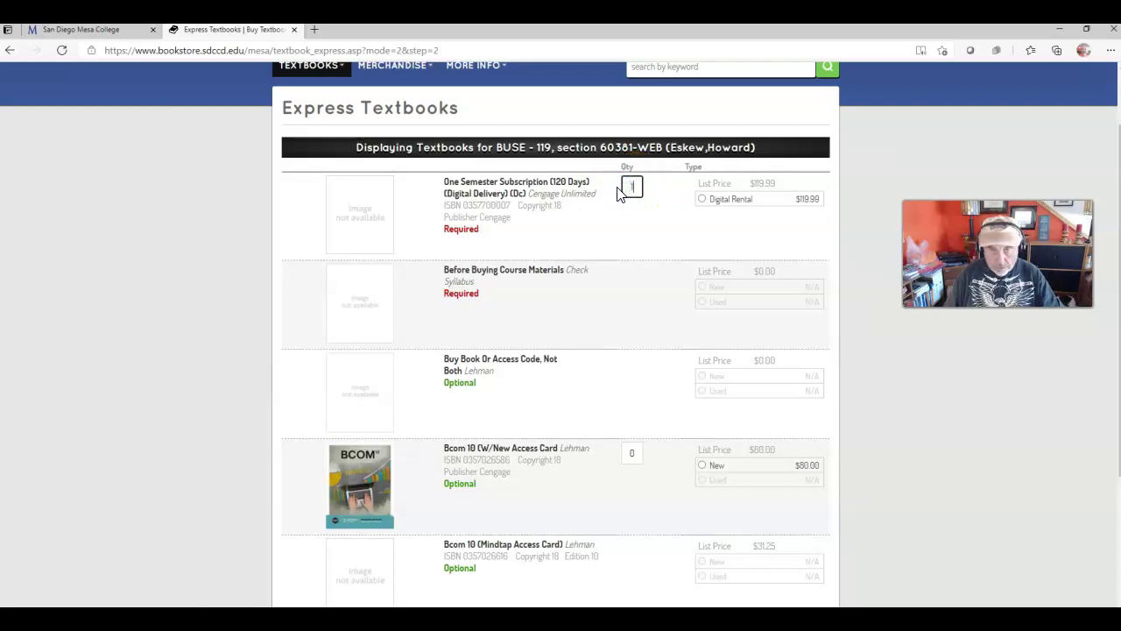
click(630, 228)
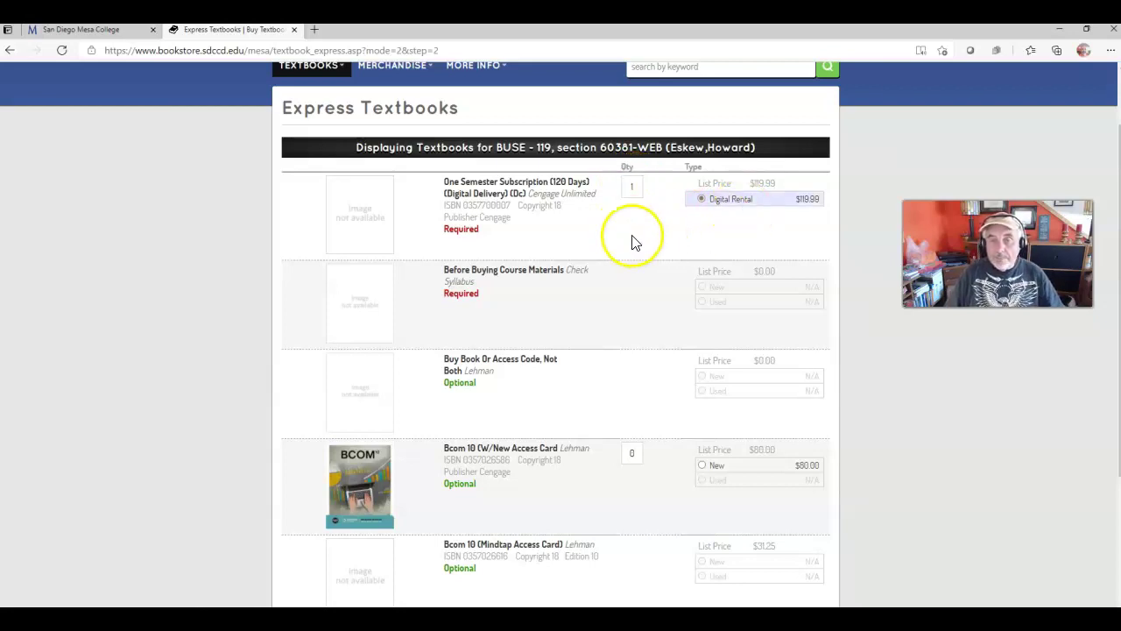
scroll(628, 240, down, 3)
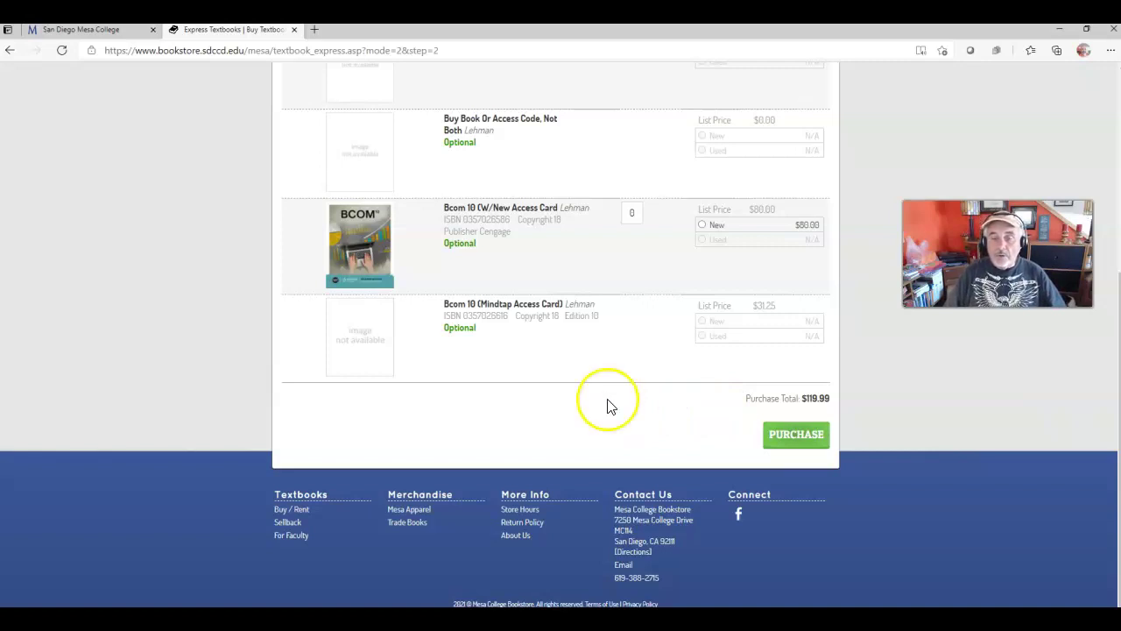
click(795, 440)
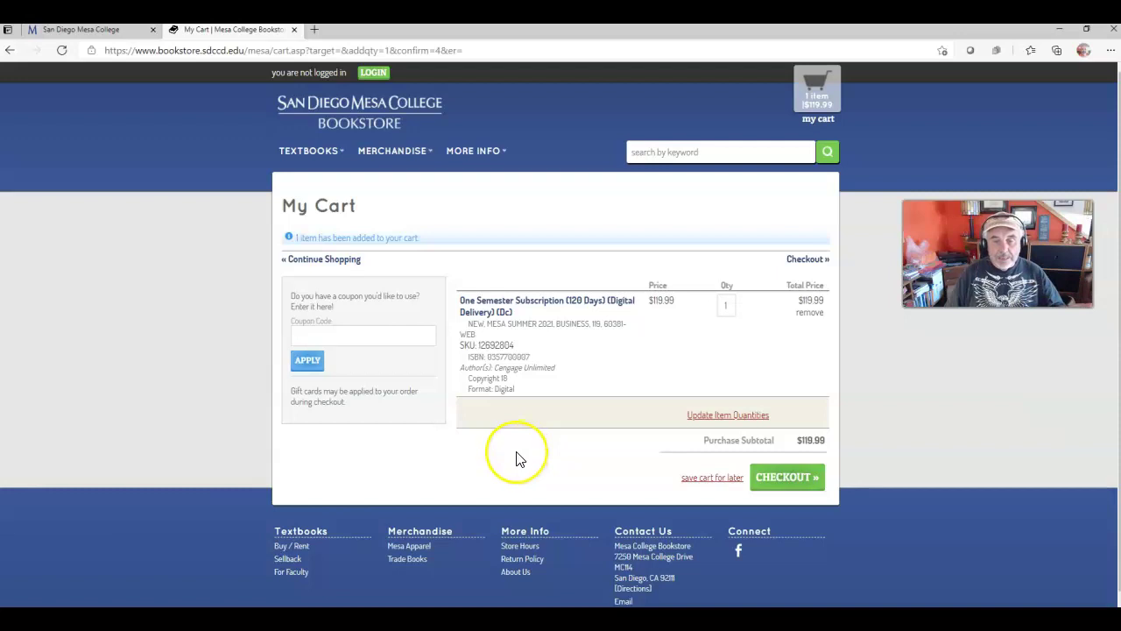
Proceed to checkout by logging in with the existing account's saved credentials, and review the shipping information and shipping method fields
click(784, 478)
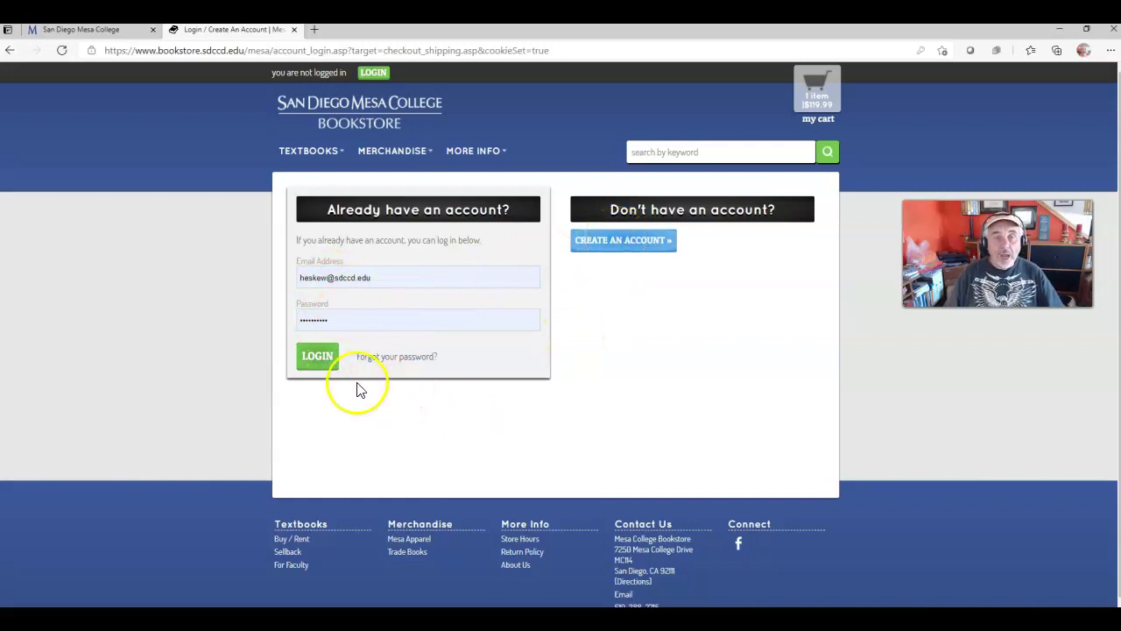
click(315, 364)
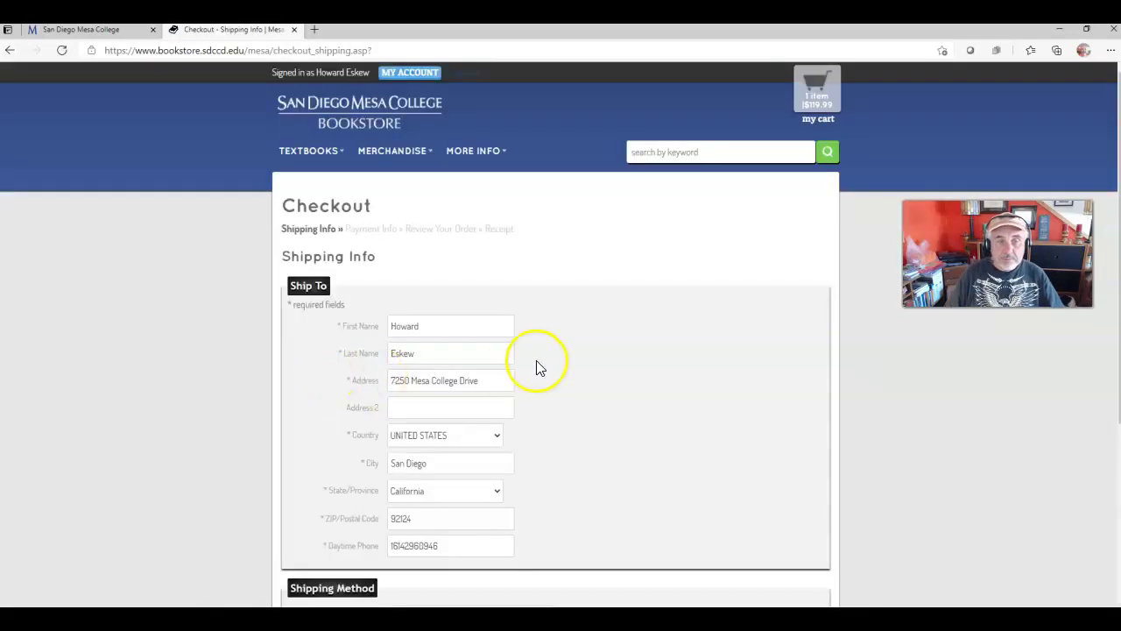
scroll(627, 354, down, 1)
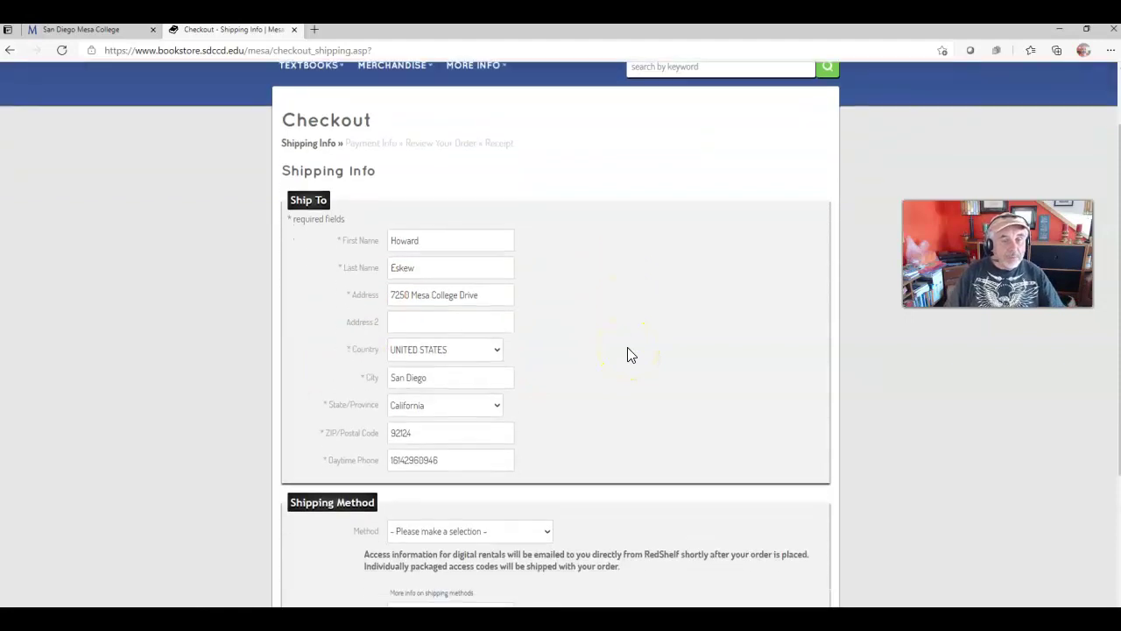
scroll(544, 274, down, 1)
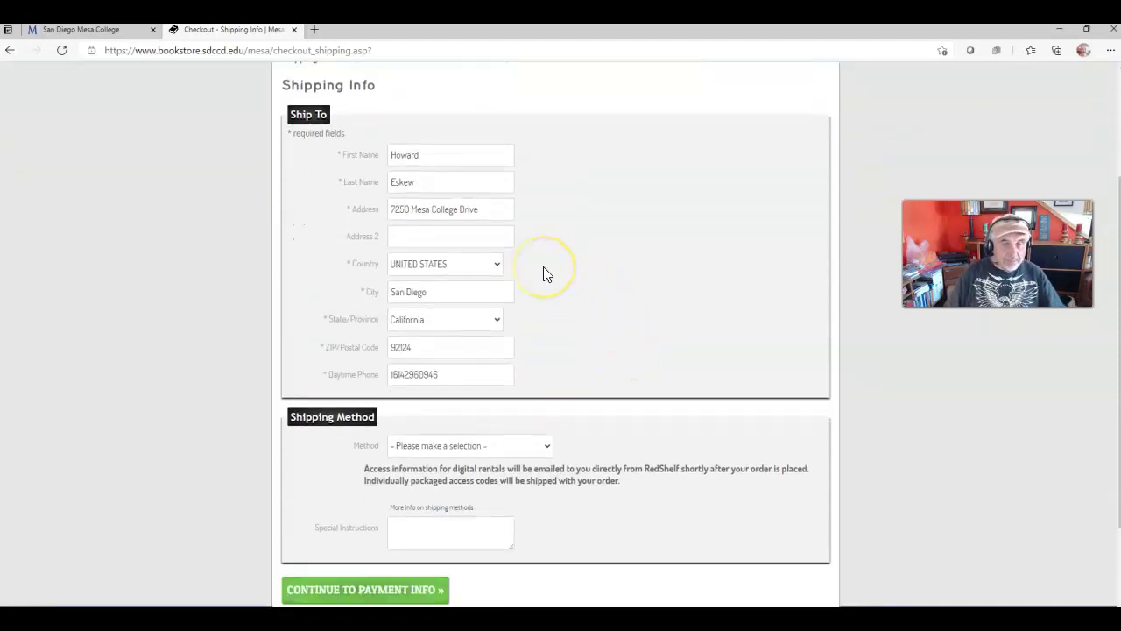
scroll(543, 274, down, 1)
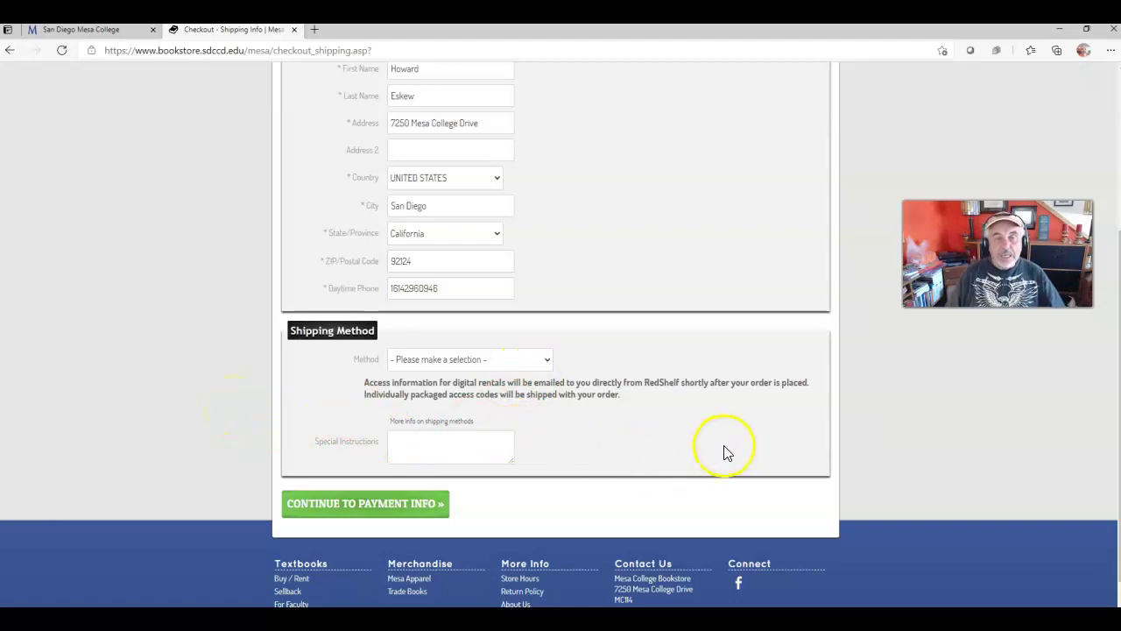
scroll(719, 433, up, 2)
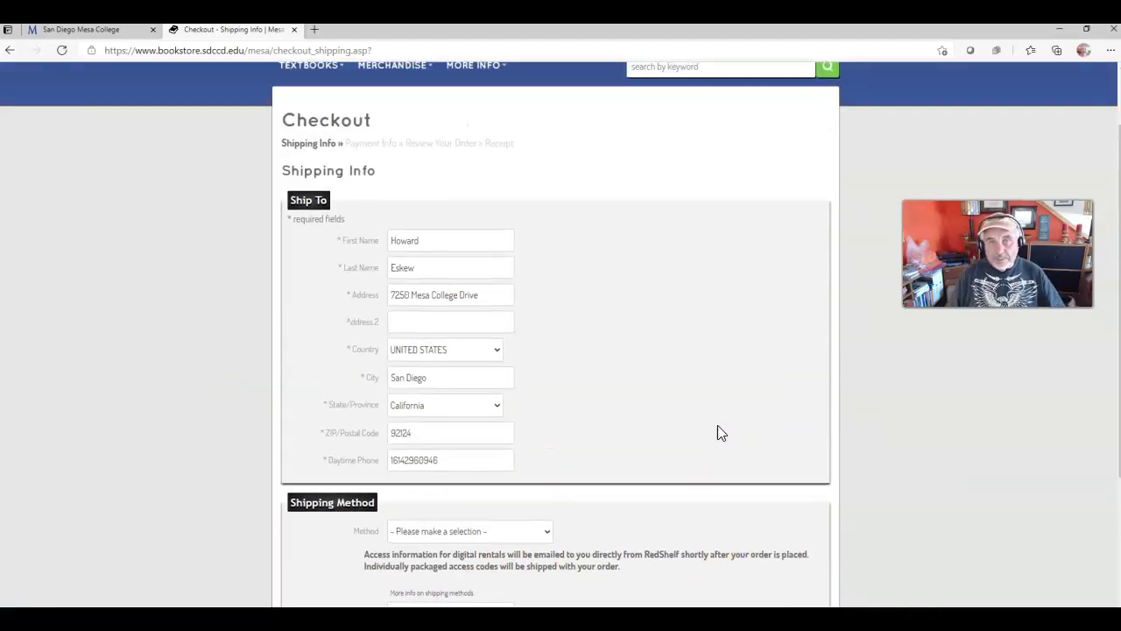
scroll(695, 380, up, 1)
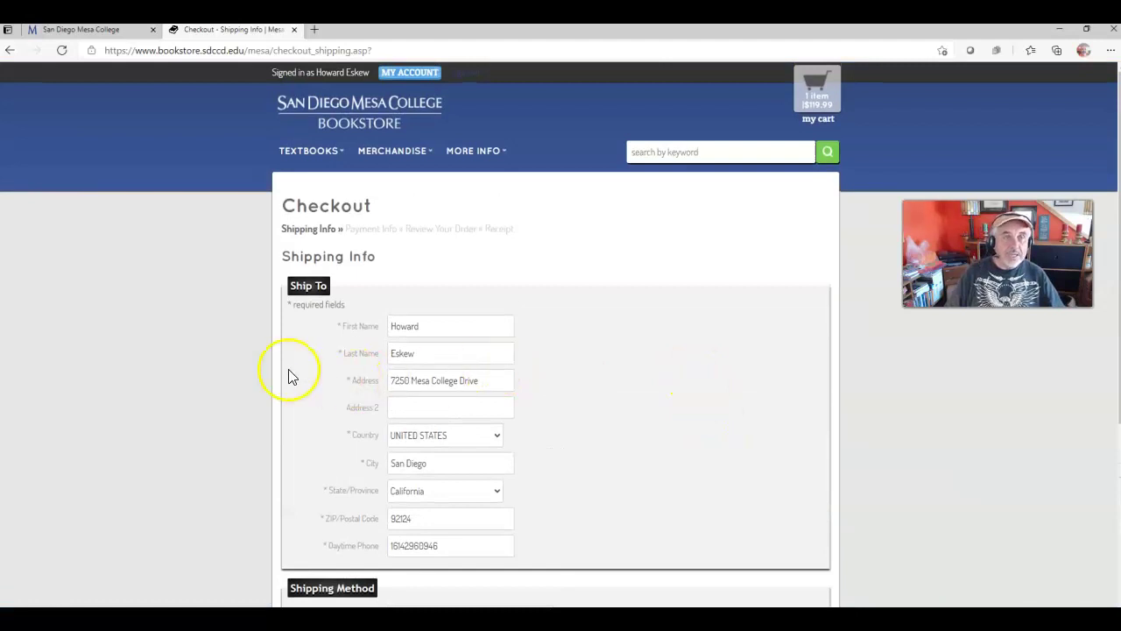